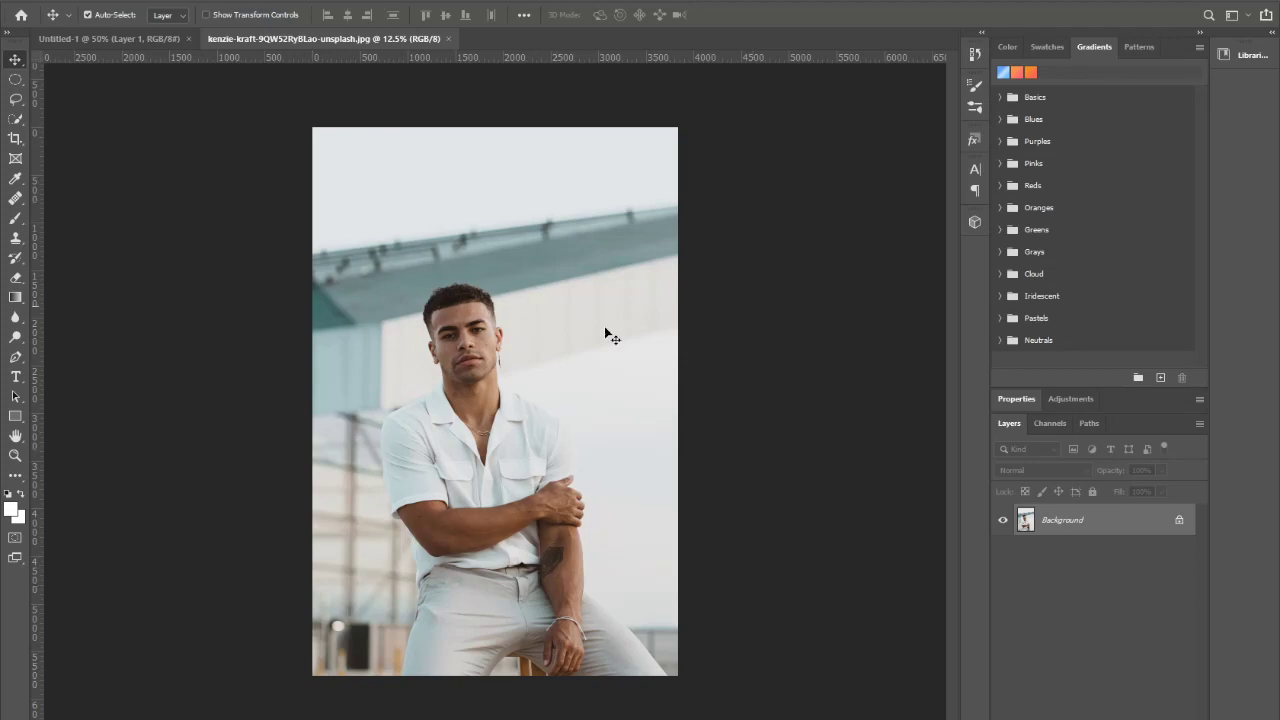
Step: Examine the man's face up close in the portrait photo, and return to the full image view
key("z")
left_click(536, 374)
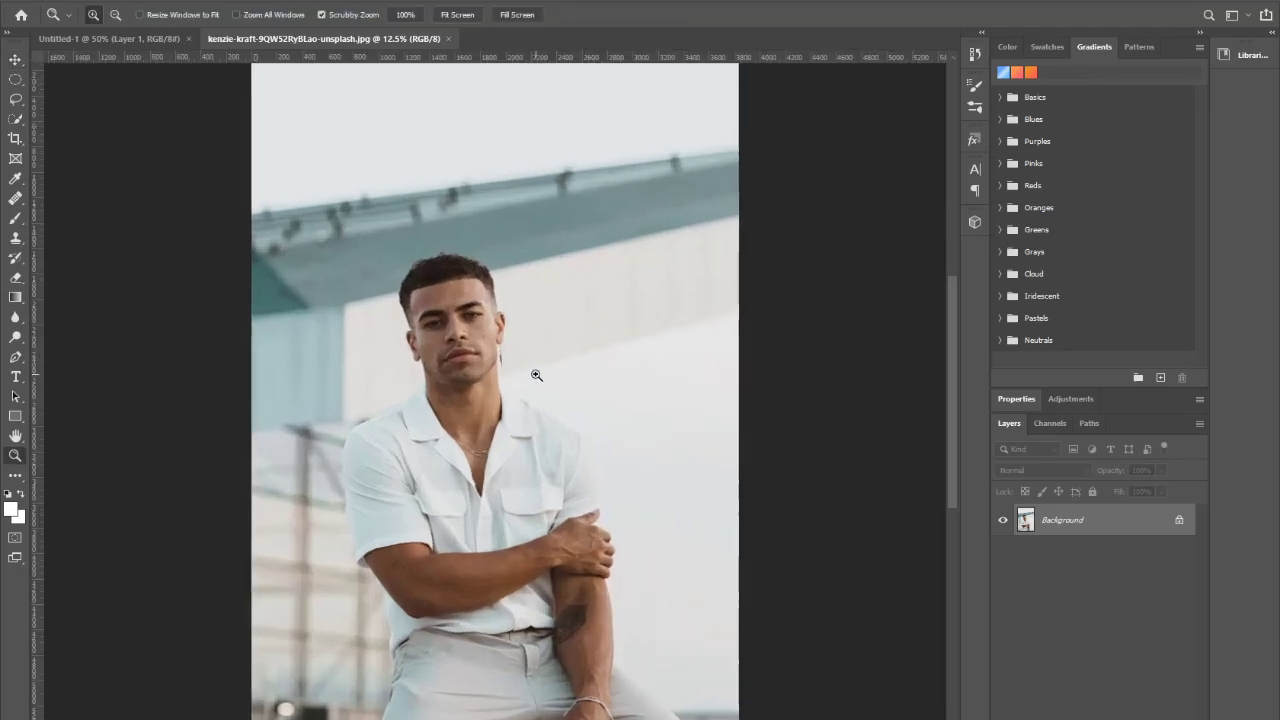
left_click(536, 375)
left_click(536, 376)
left_click(537, 381)
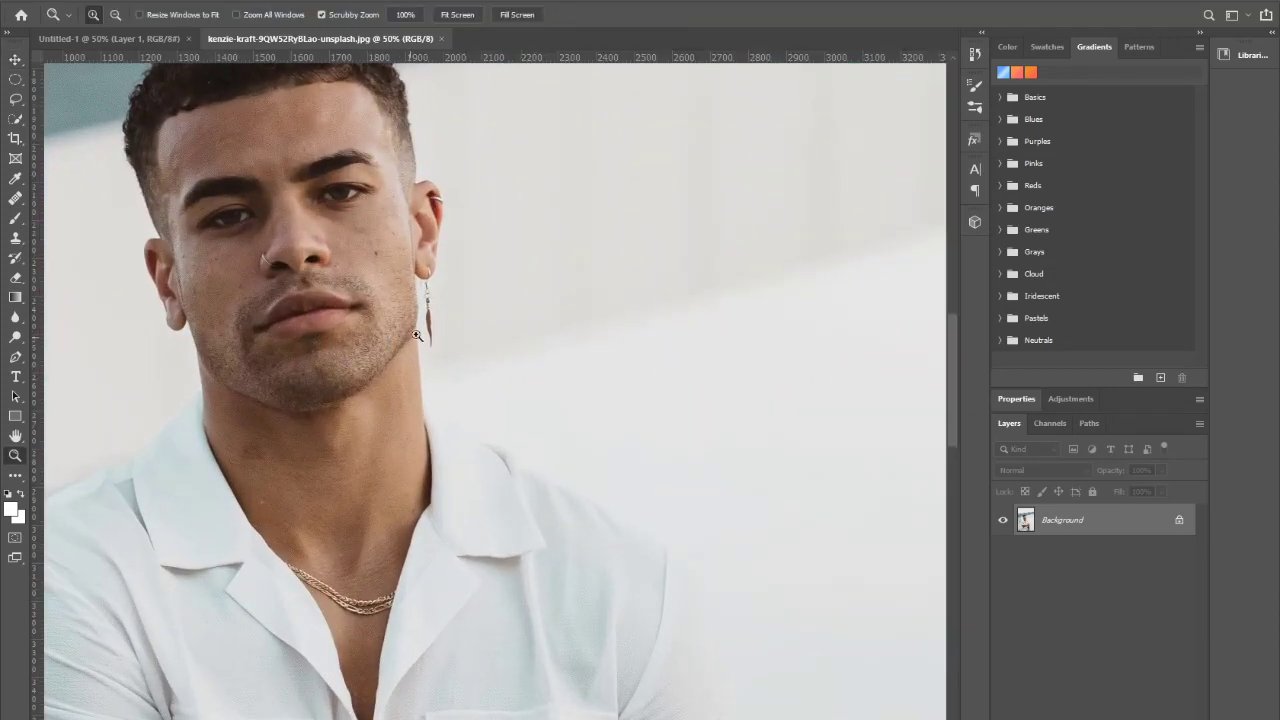
left_click_drag(503, 297, 660, 507)
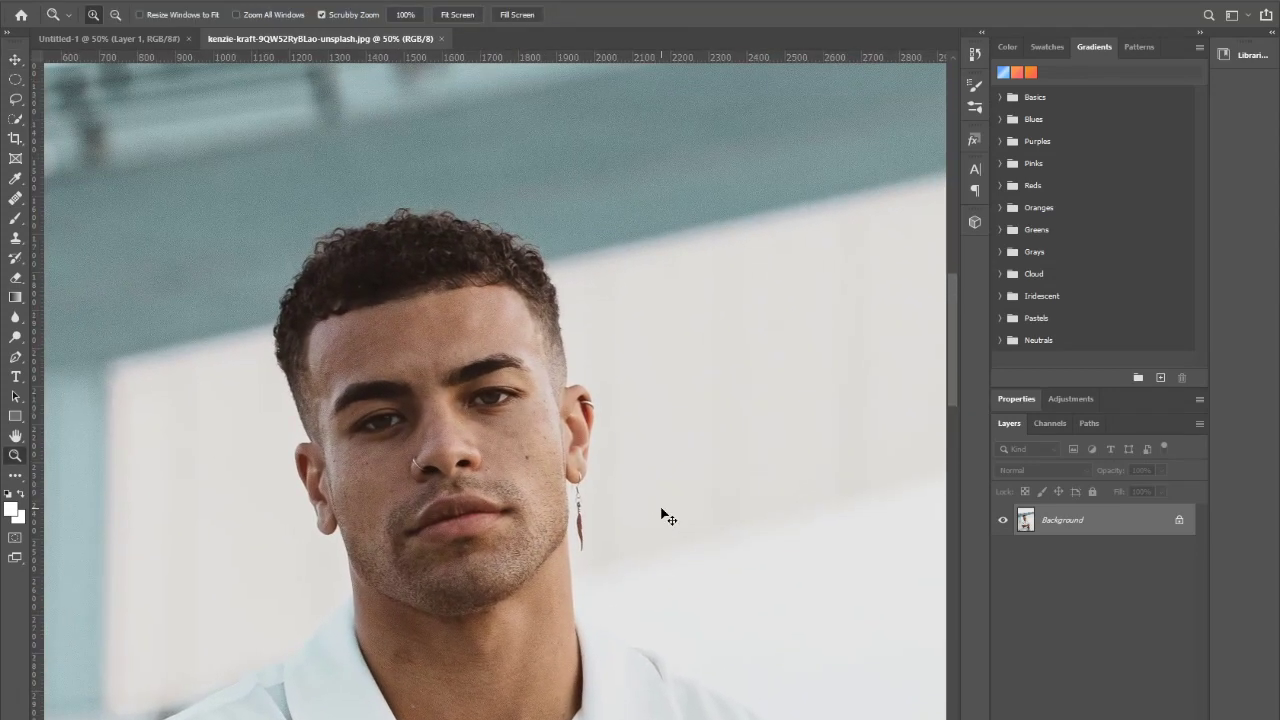
key("ctrl+0")
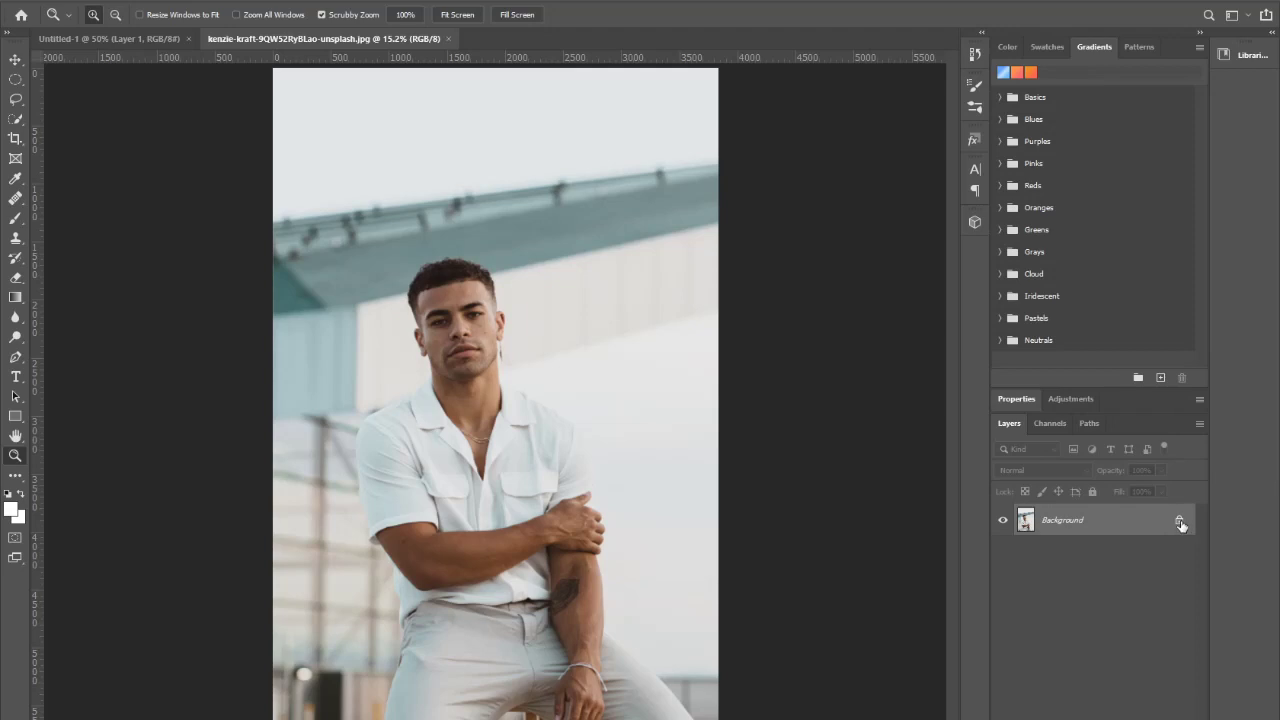
Step: Unlock the Background layer and duplicate it as Layer 0 copy
left_click(1180, 522)
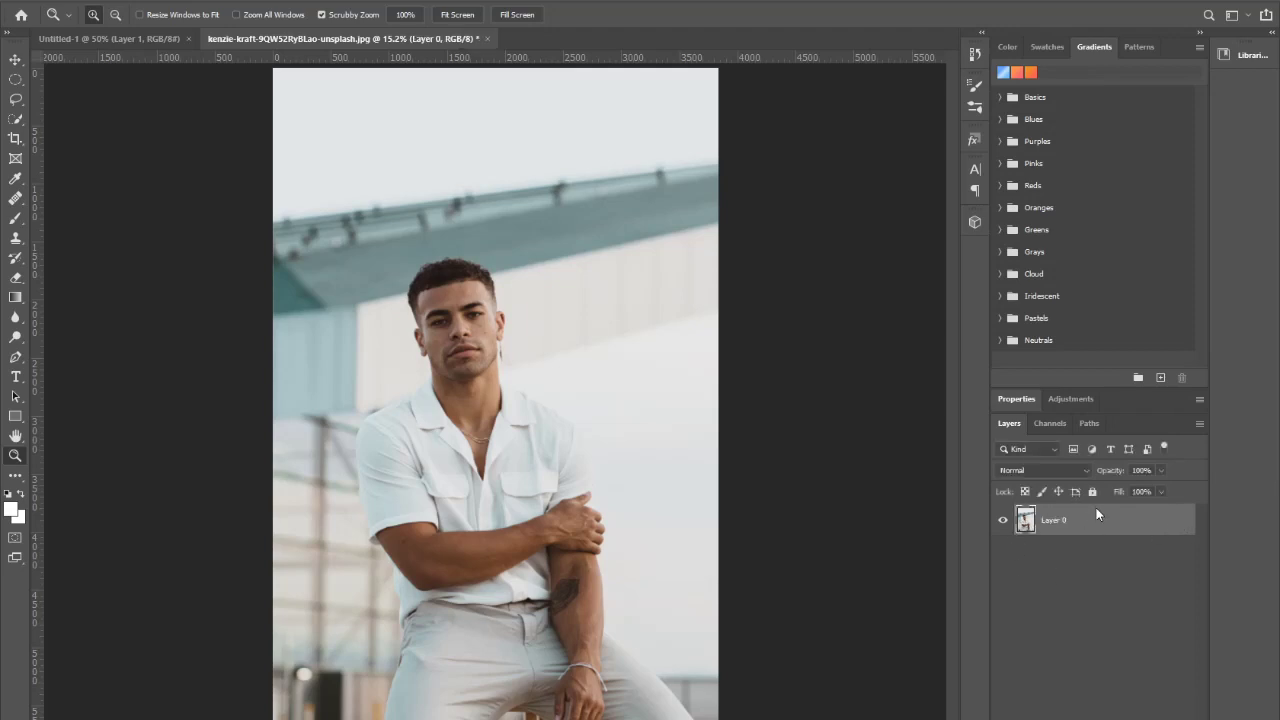
right_click(1092, 536)
left_click(971, 190)
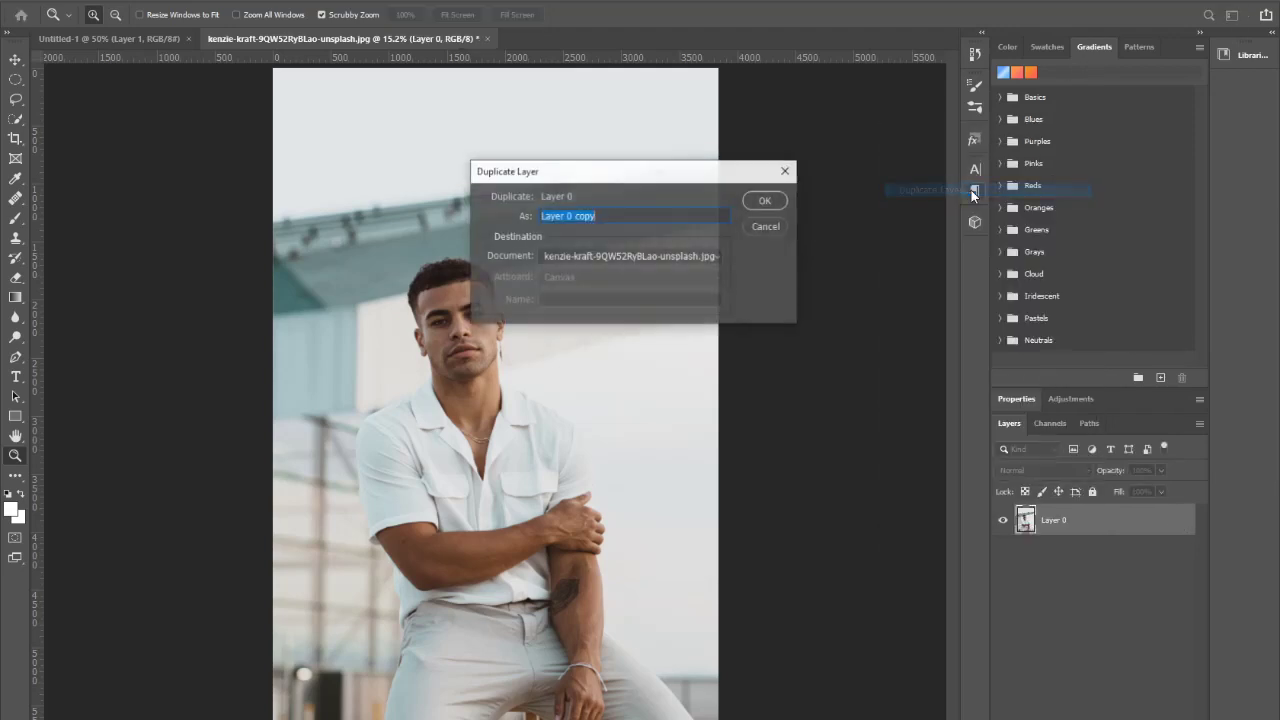
left_click(766, 202)
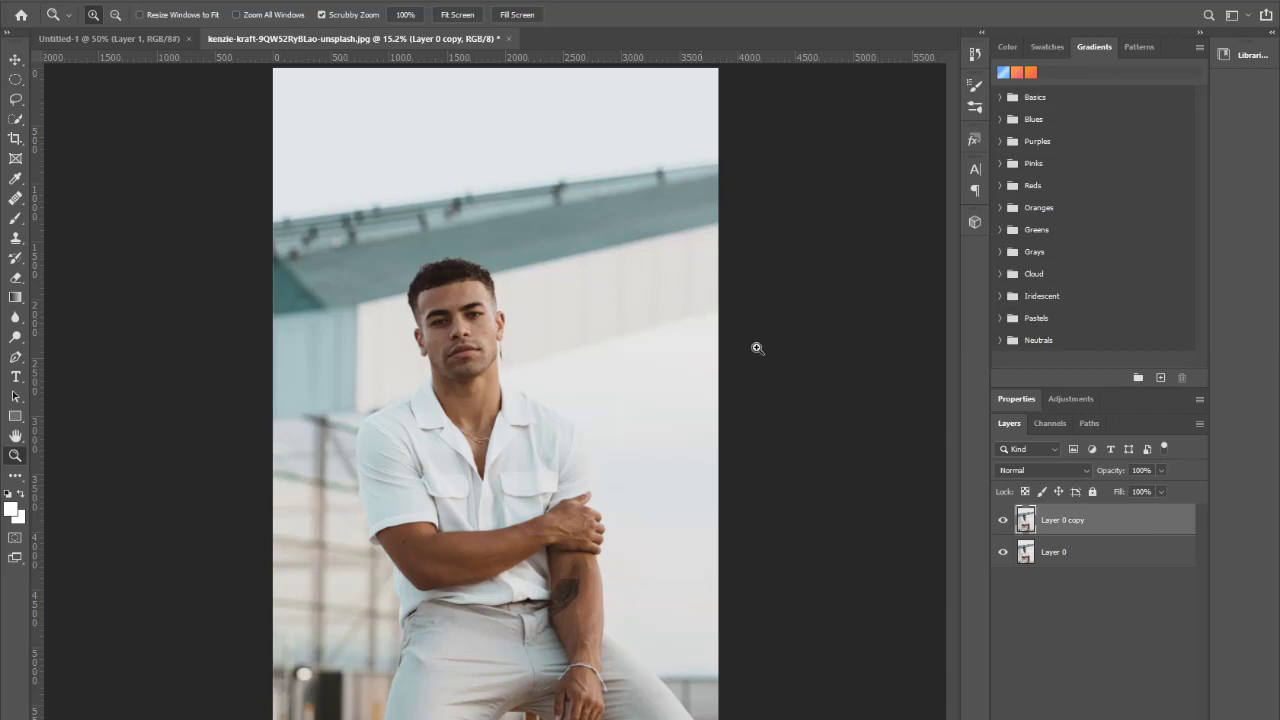
Step: Start the Camera Raw Filter on Layer 0 copy and set Temperature to -13 and Tint to +6
right_click(1073, 522)
left_click(778, 107)
left_click(205, 0)
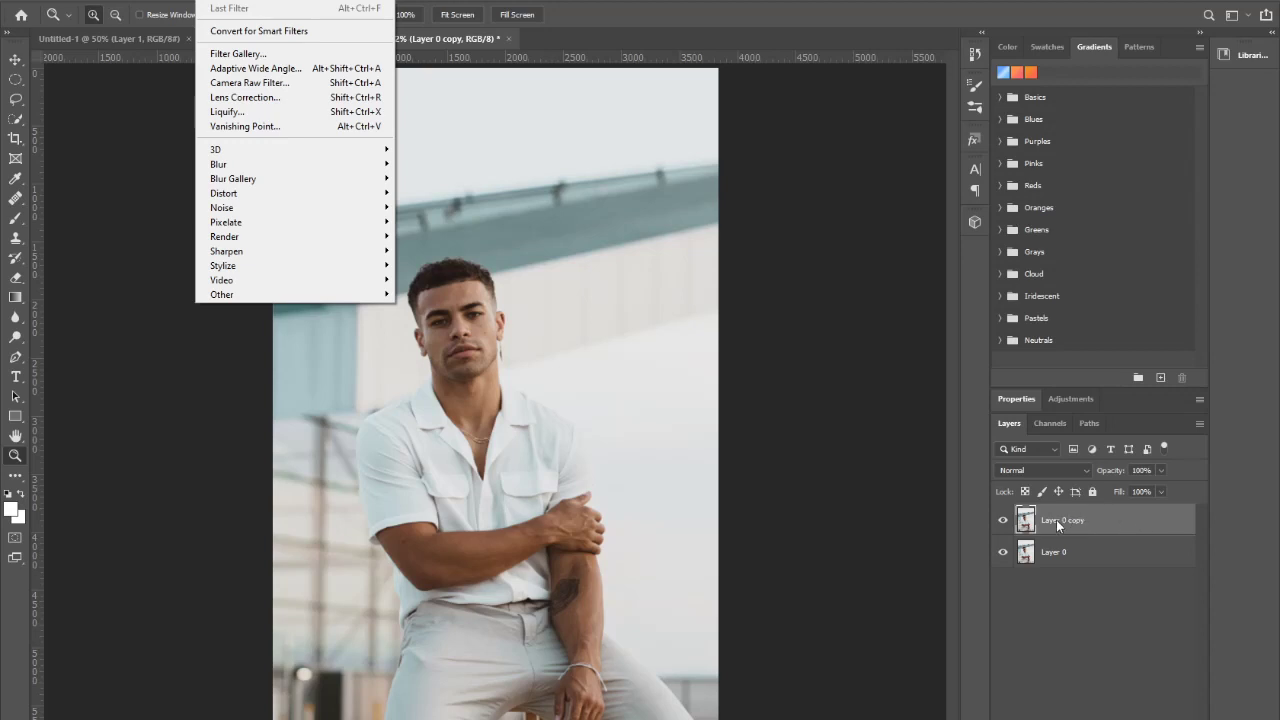
left_click(265, 88)
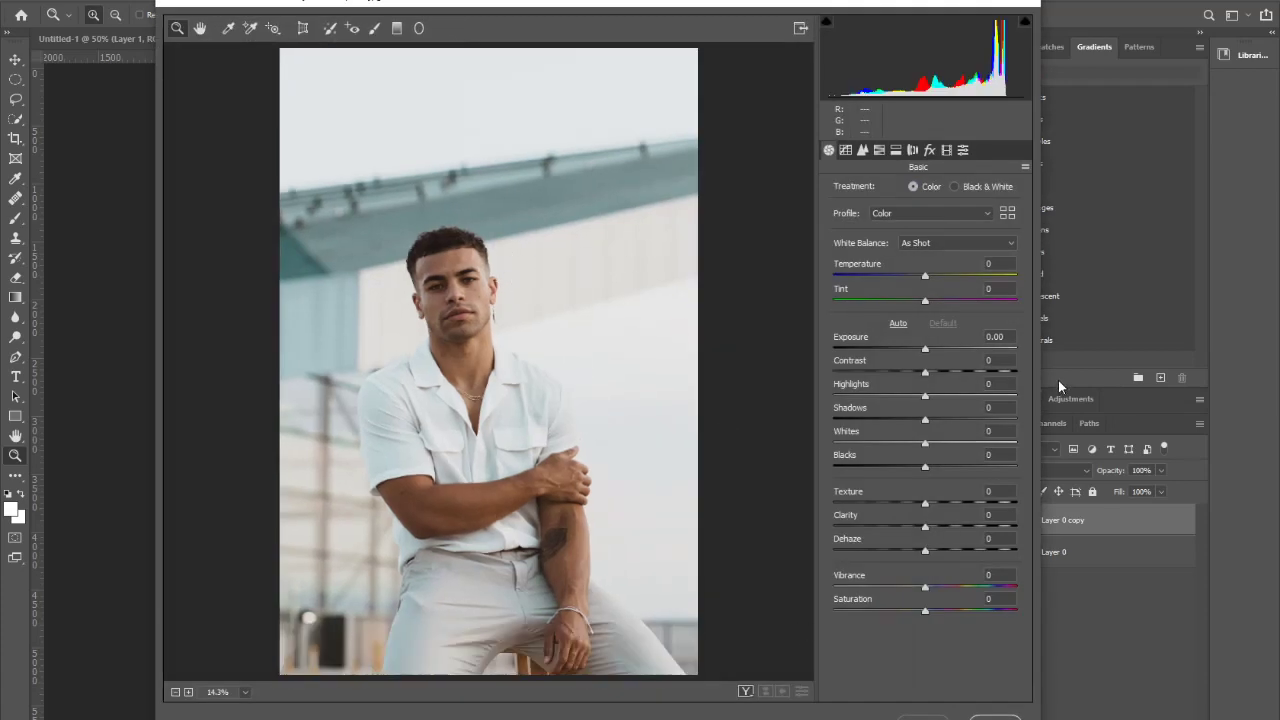
mouse_move(925, 276)
left_mouse_down()
mouse_move(913, 282)
mouse_move(943, 277)
mouse_move(913, 281)
left_mouse_up()
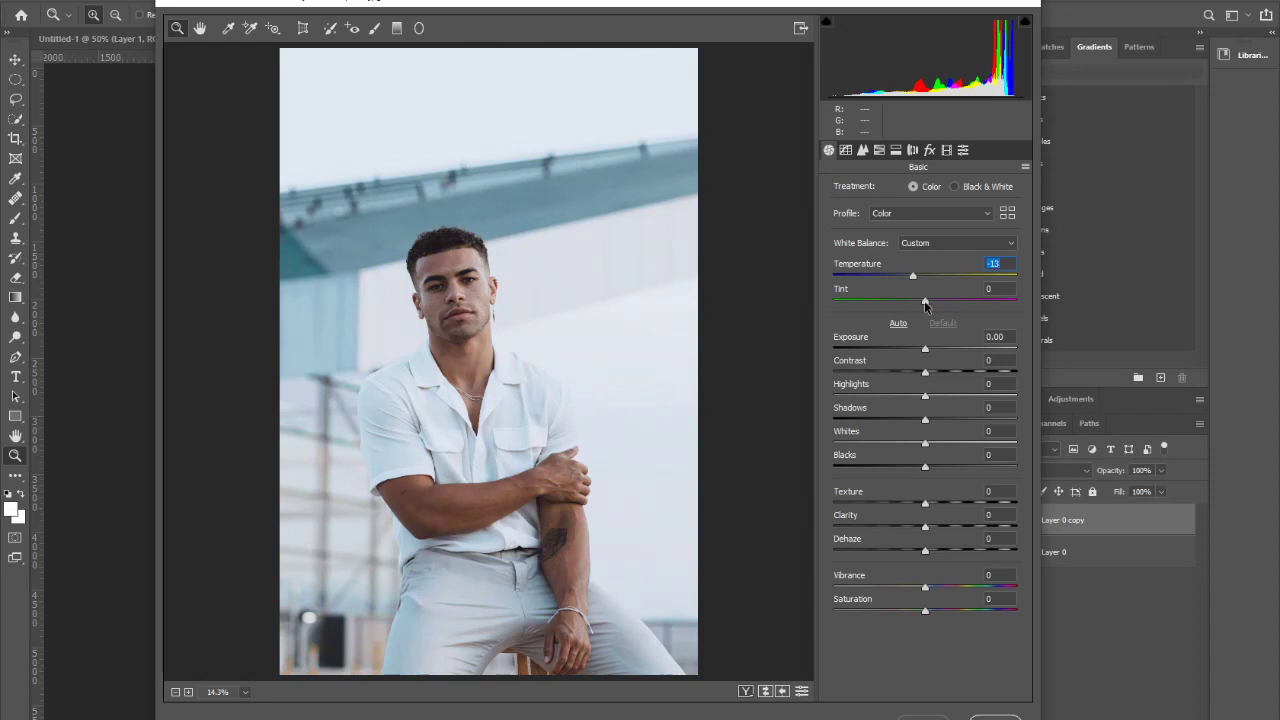
mouse_move(925, 305)
left_mouse_down()
mouse_move(912, 303)
mouse_move(949, 311)
mouse_move(930, 316)
left_mouse_up()
Step: Set Exposure to +0.15 and Contrast to +30, keeping Highlights at 0
left_click(926, 350)
mouse_move(926, 350)
left_mouse_down()
mouse_move(948, 352)
mouse_move(923, 363)
left_mouse_up()
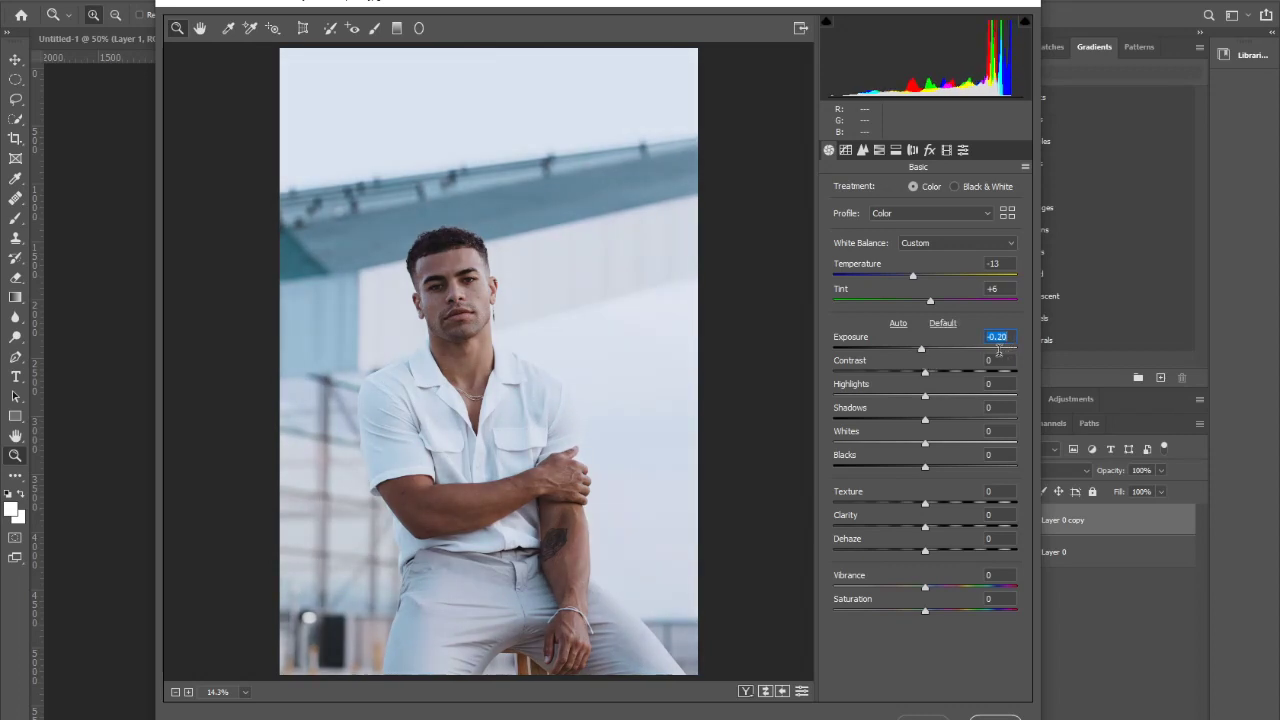
left_click_drag(922, 350, 929, 355)
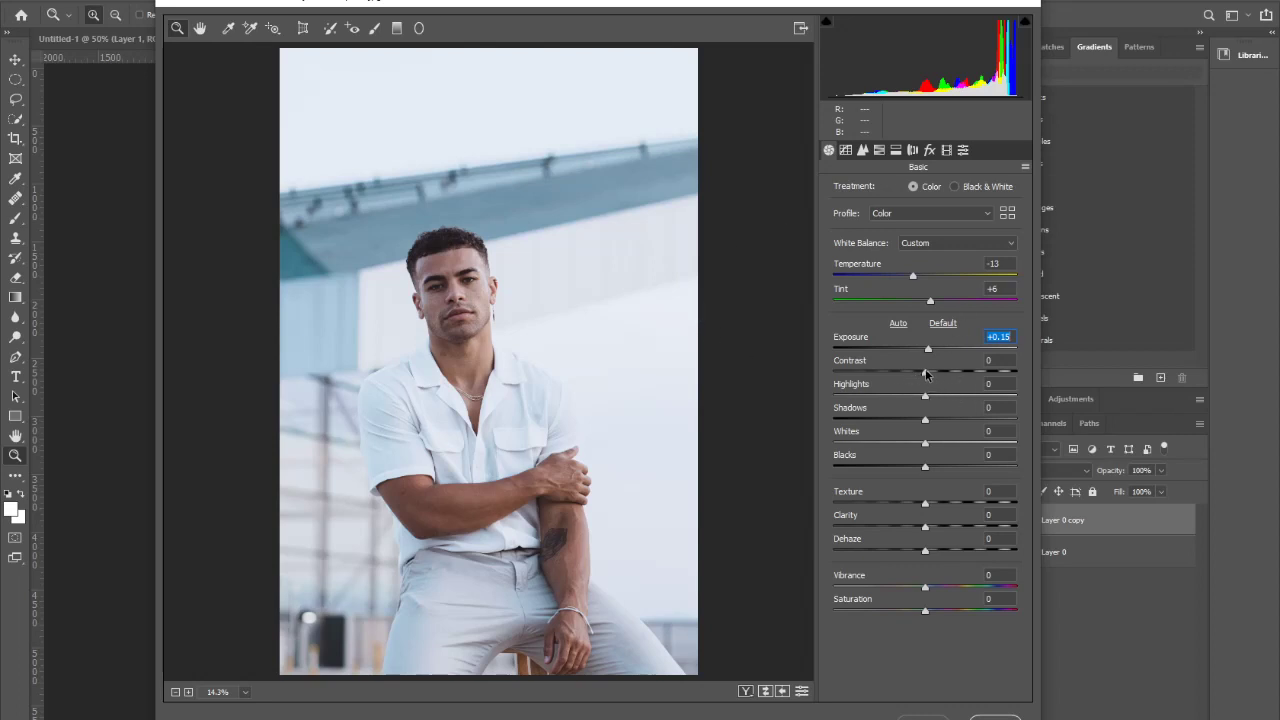
left_click_drag(926, 377, 953, 382)
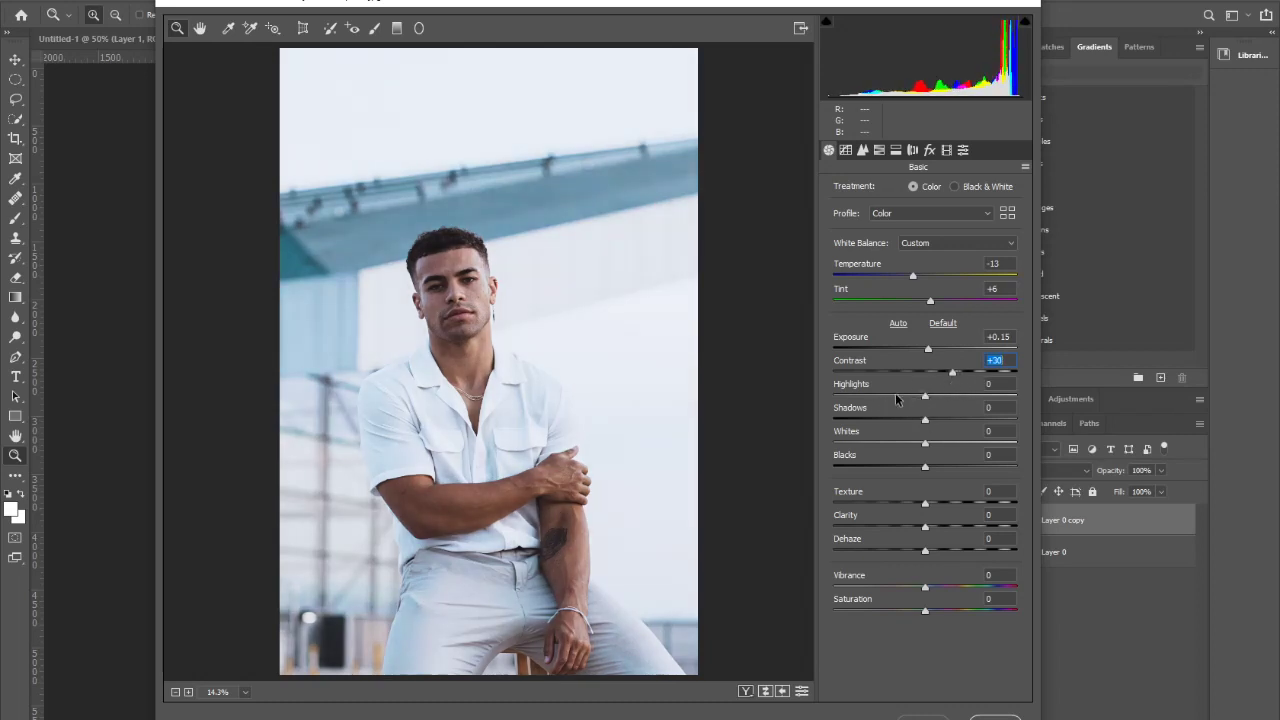
mouse_move(925, 397)
left_mouse_down()
mouse_move(955, 399)
mouse_move(934, 399)
left_mouse_up()
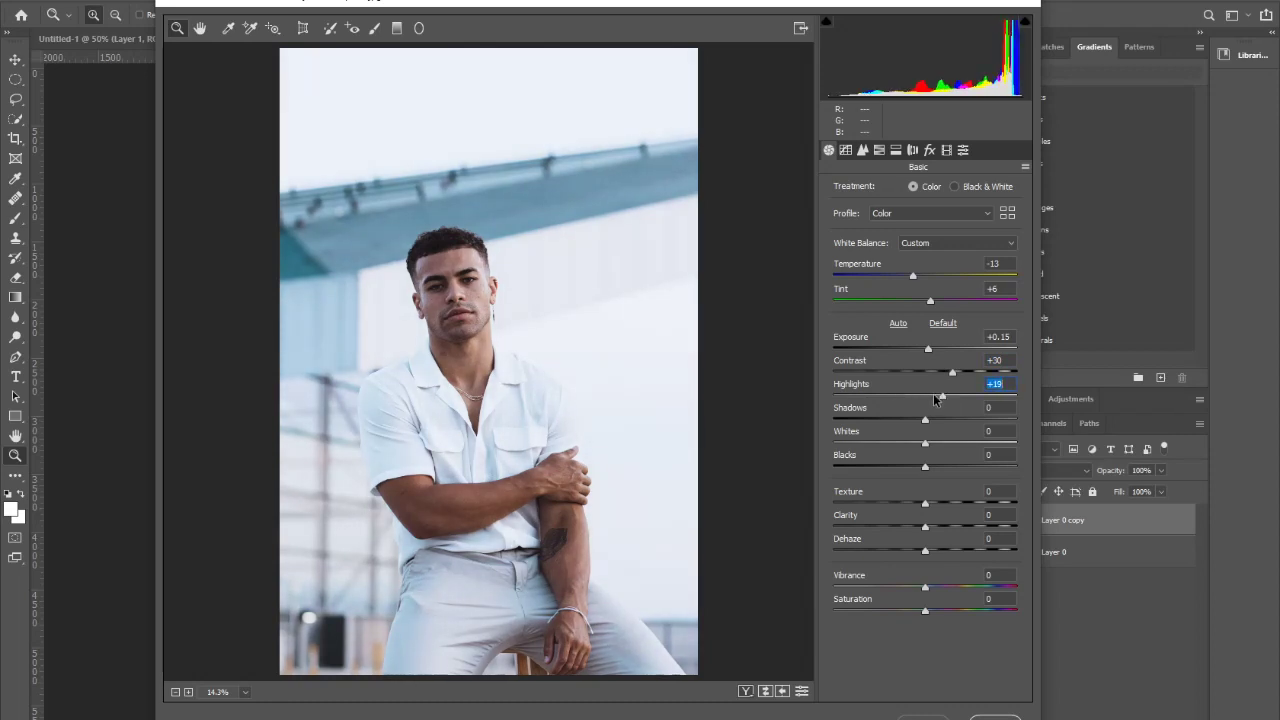
double_click(935, 399)
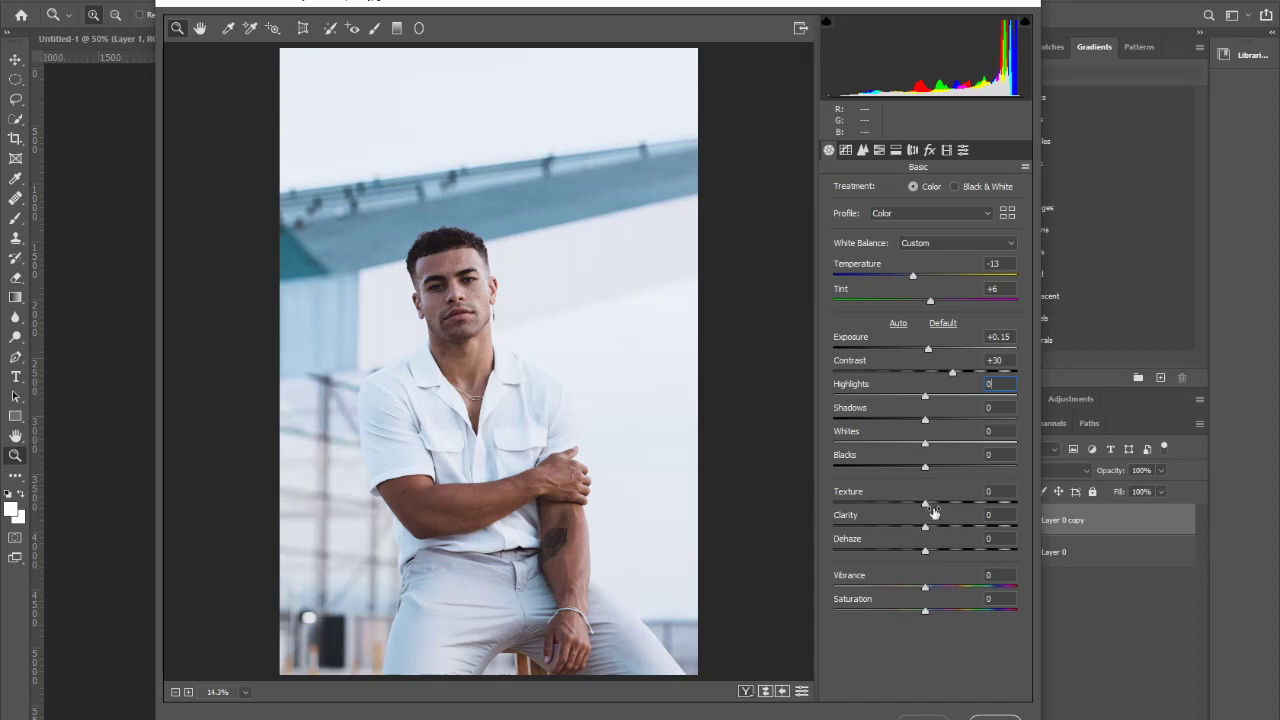
Step: Set Texture to -36 and Clarity to -23, and compare the face in a side-by-side before/after view
left_click_drag(926, 504, 903, 531)
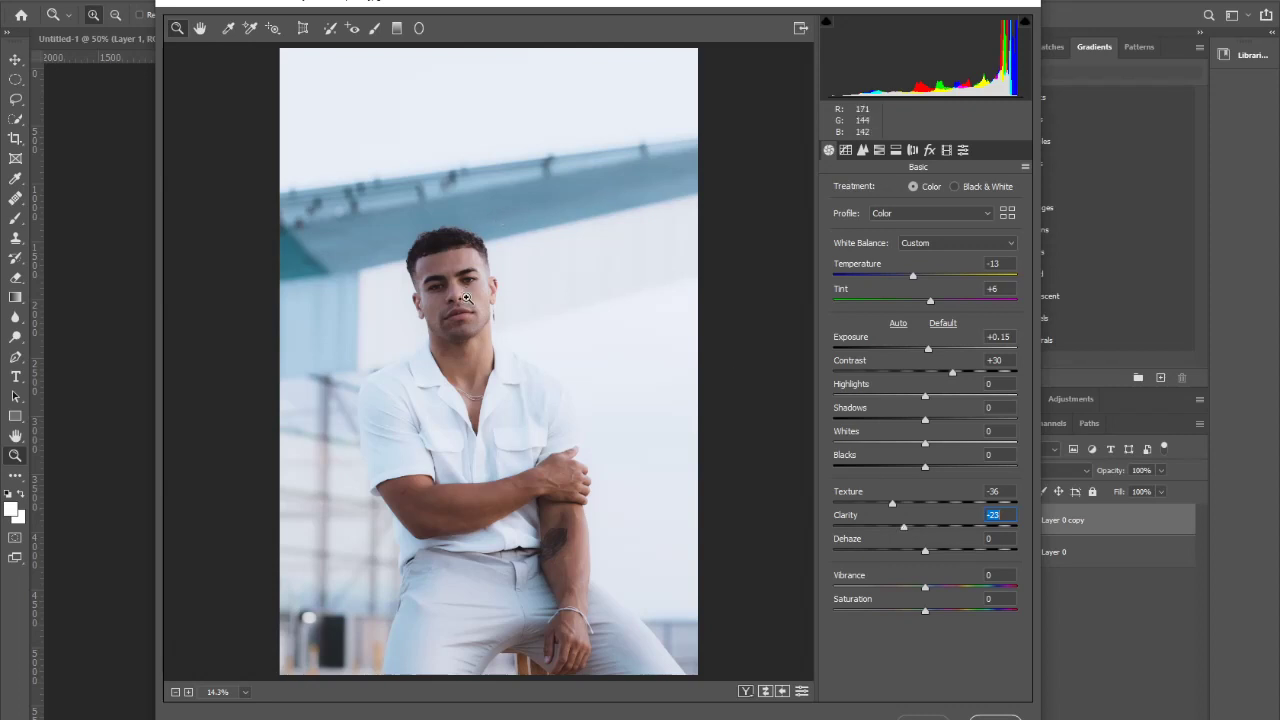
left_click(745, 691)
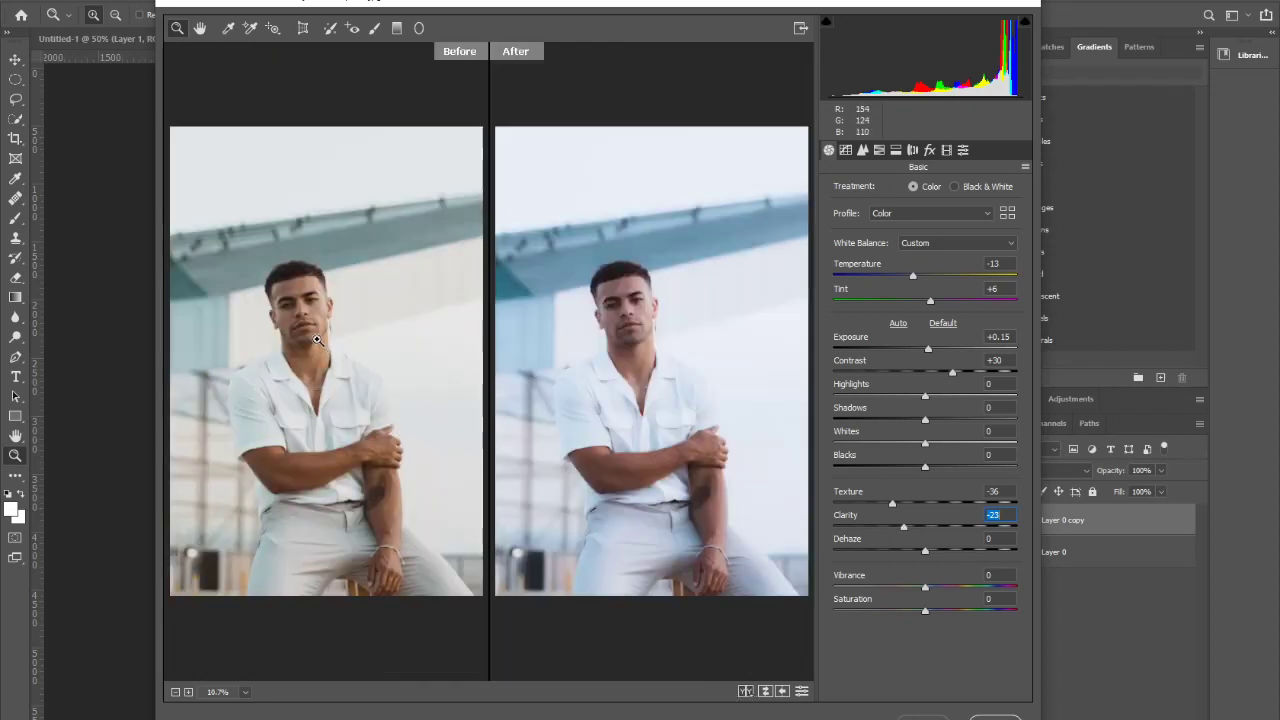
left_click(317, 336)
left_click(317, 336)
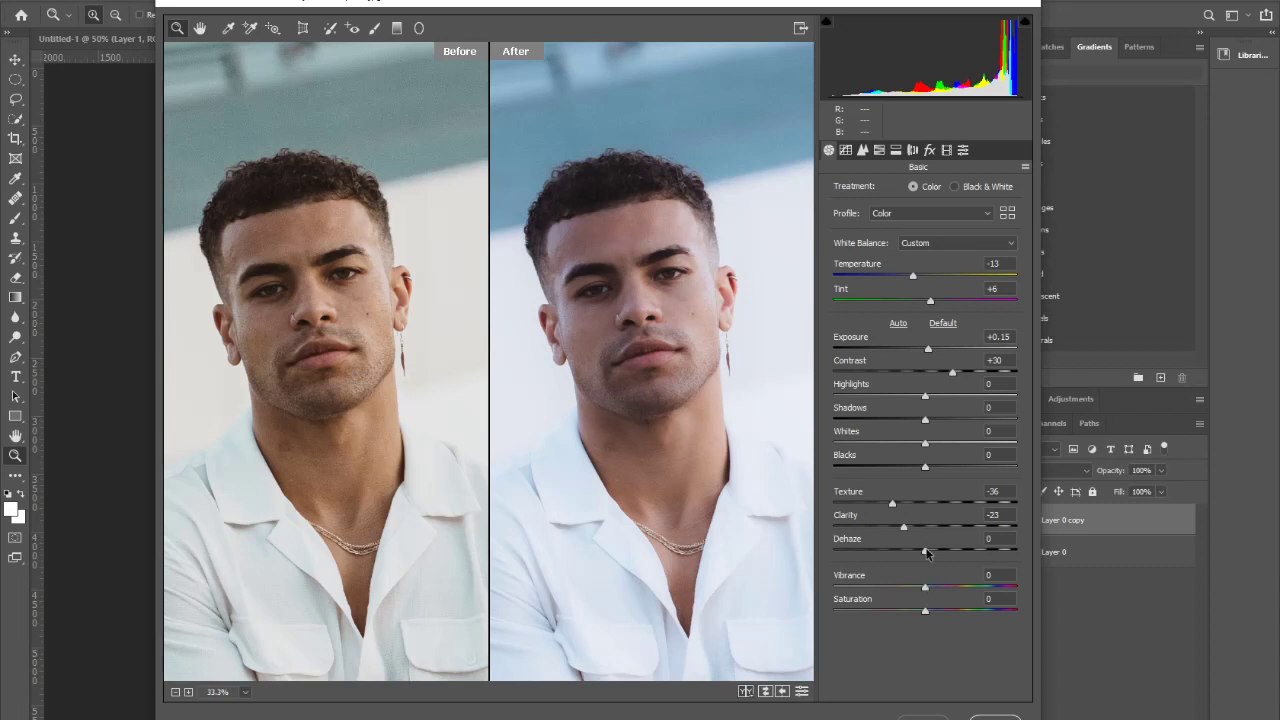
Step: Set Dehaze to +17, Vibrance to +22 and Saturation to +14
mouse_move(925, 551)
left_mouse_down()
mouse_move(959, 563)
mouse_move(906, 568)
mouse_move(941, 567)
left_mouse_up()
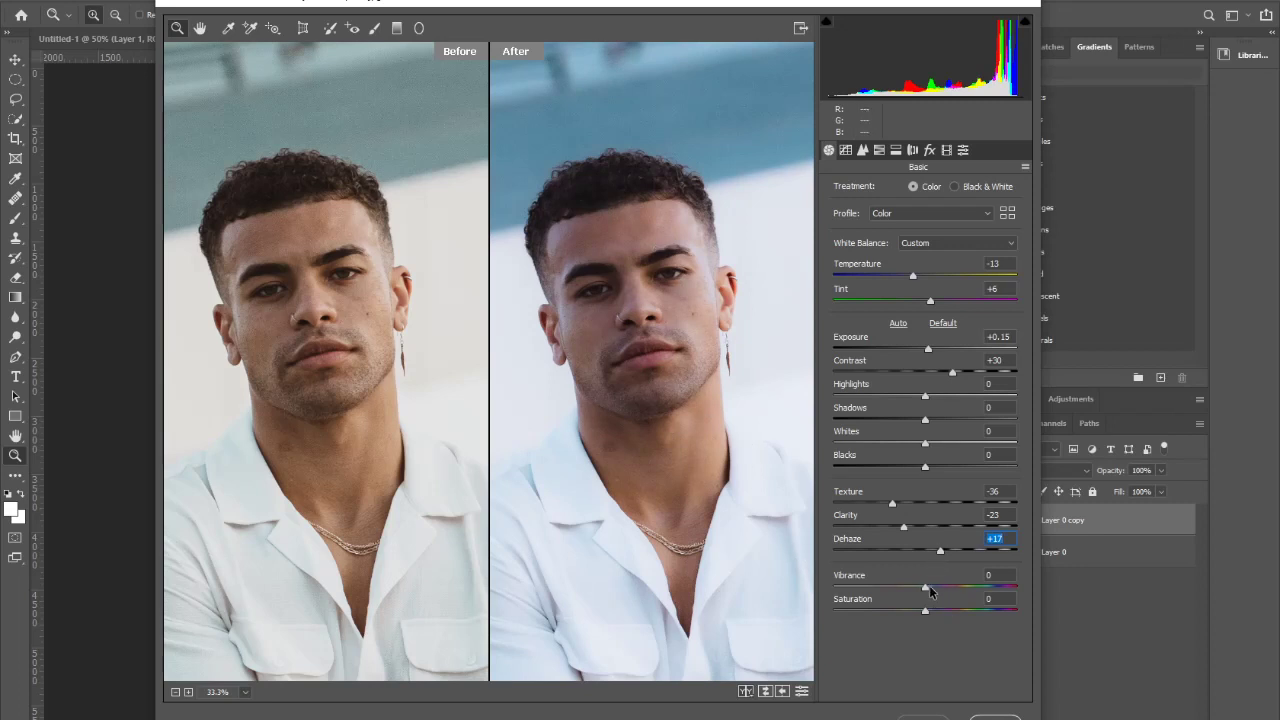
left_click_drag(927, 589, 953, 617)
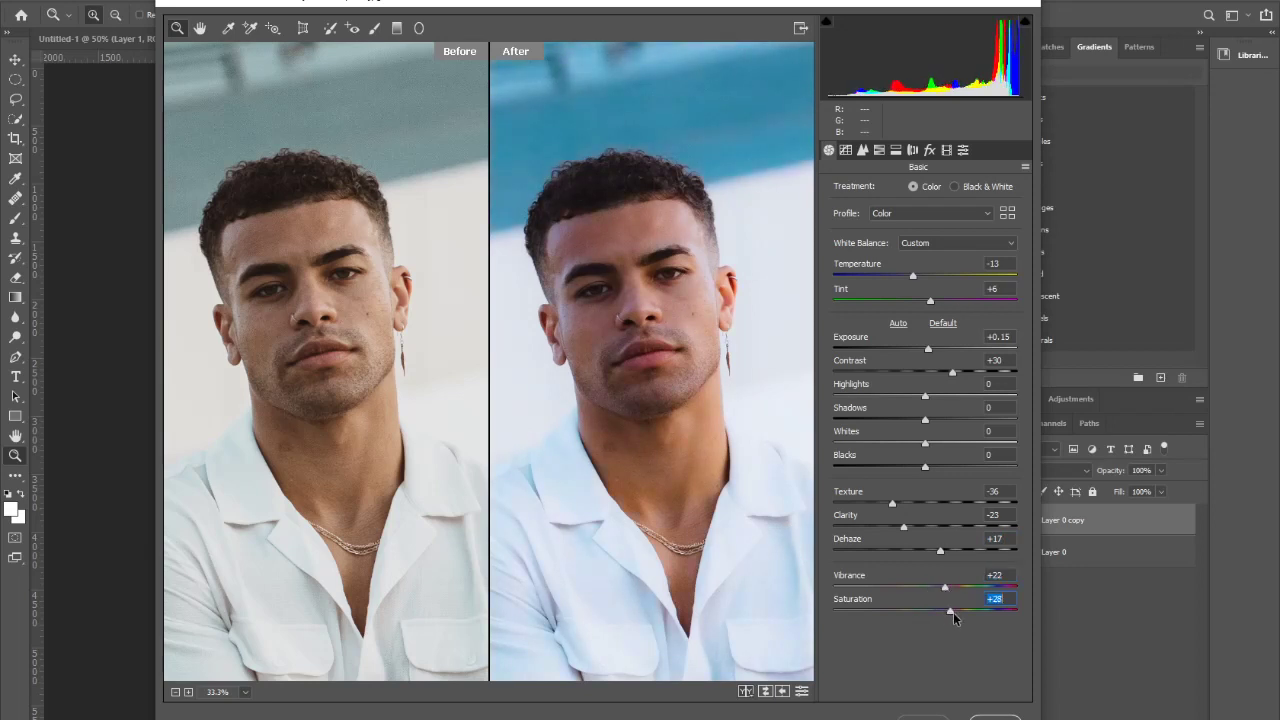
left_click_drag(953, 617, 938, 614)
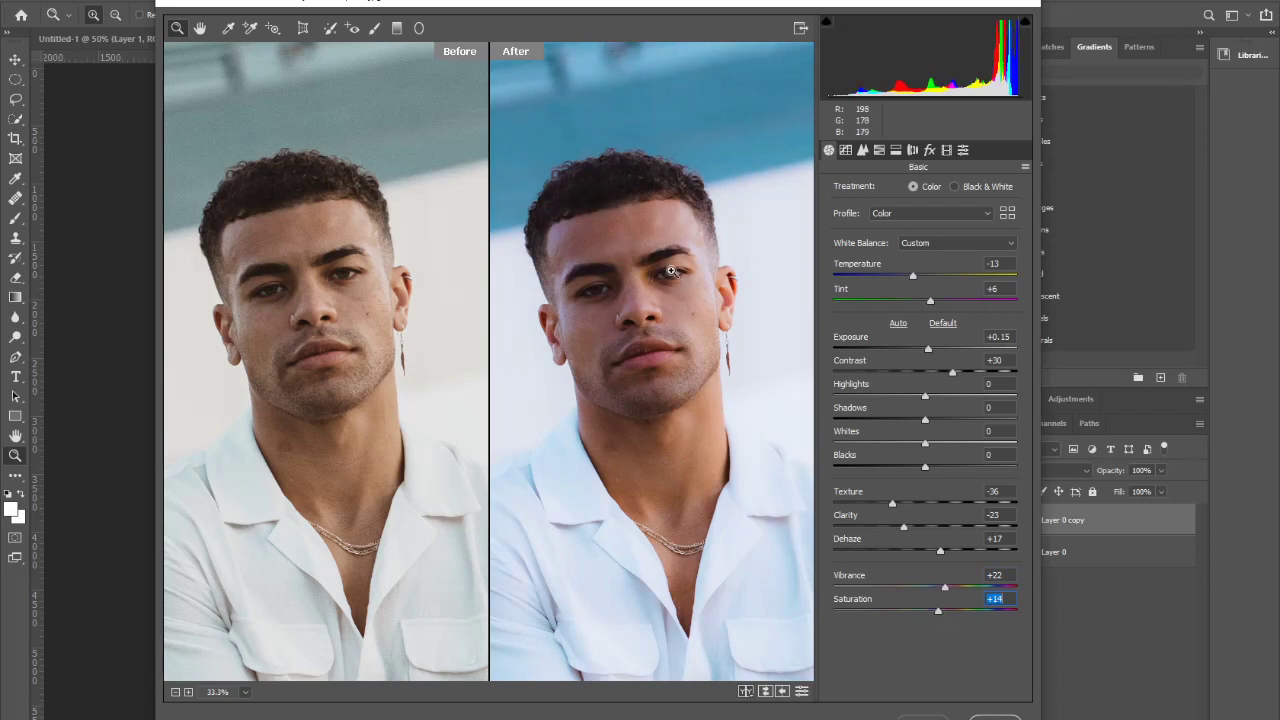
Step: Check the skin against the original at close range and set Shadows to +14
left_click(330, 293)
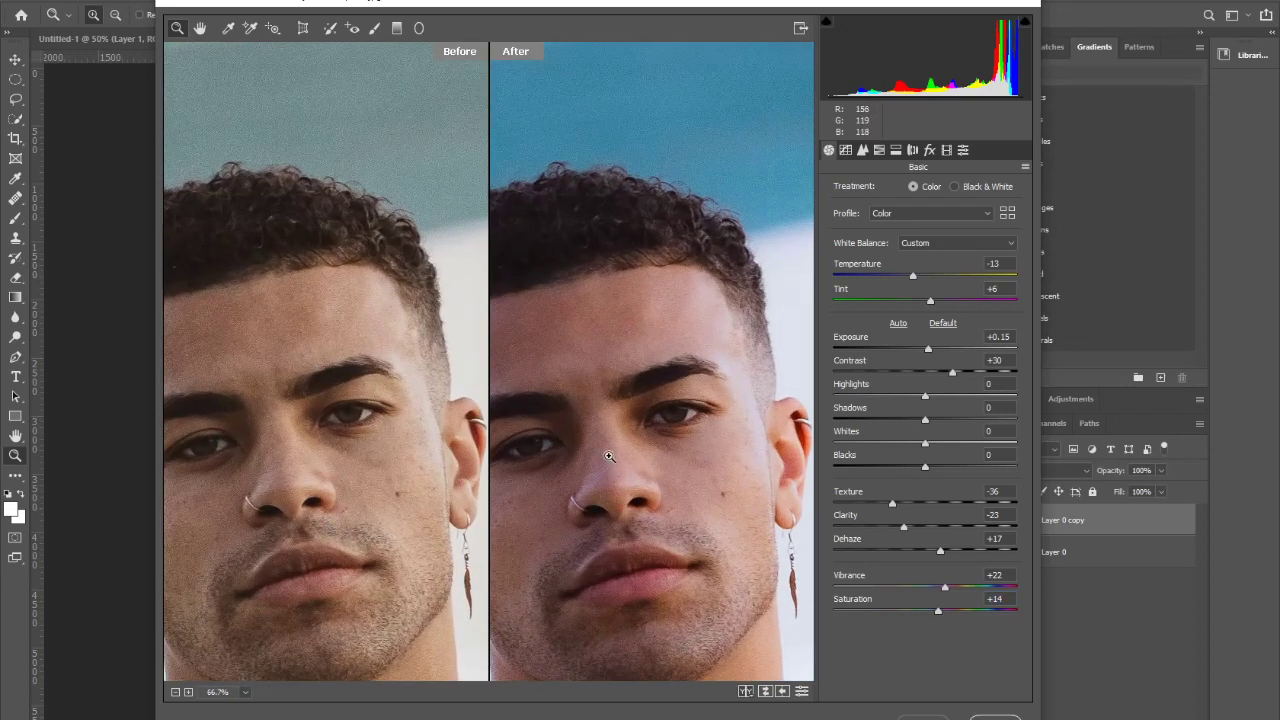
left_click(608, 450, "alt")
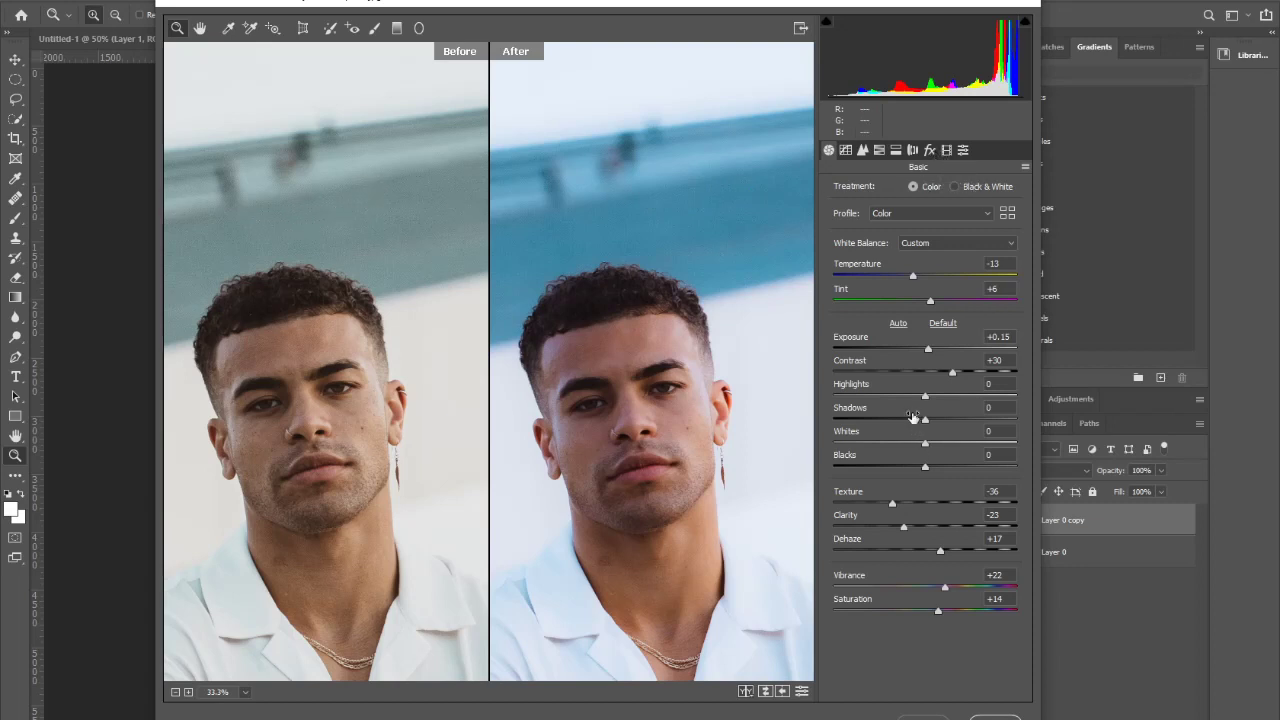
key("ctrl+minus")
key("ctrl+minus")
key("ctrl+minus")
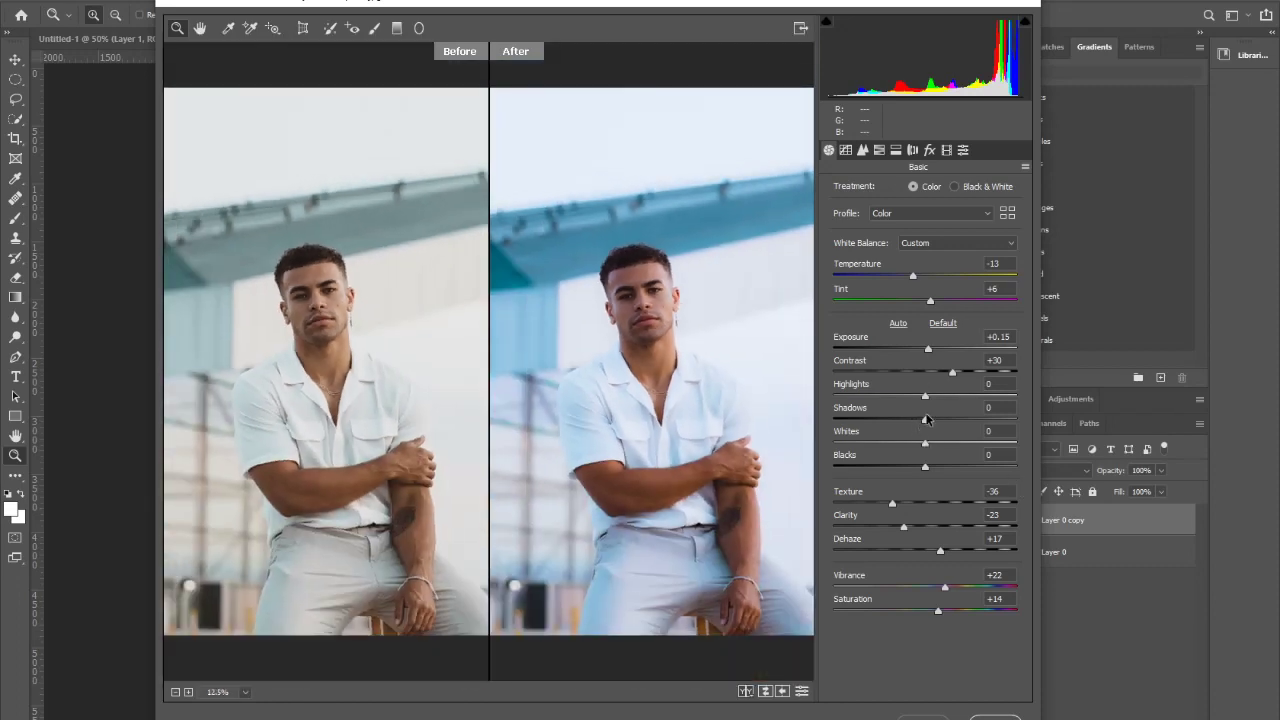
left_click_drag(925, 422, 932, 422)
left_click_drag(933, 423, 939, 423)
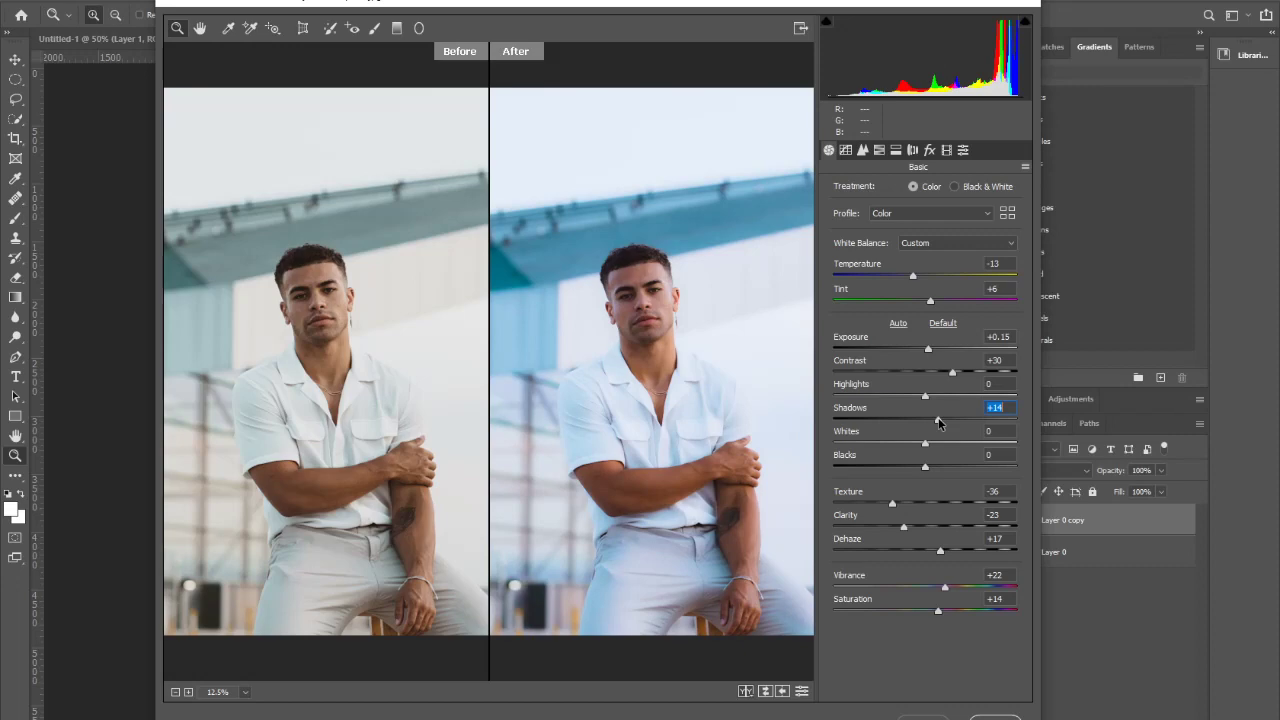
Step: Apply the Camera Raw adjustments and compare them with the original by hiding and reshowing Layer 0 copy
left_click(1000, 716)
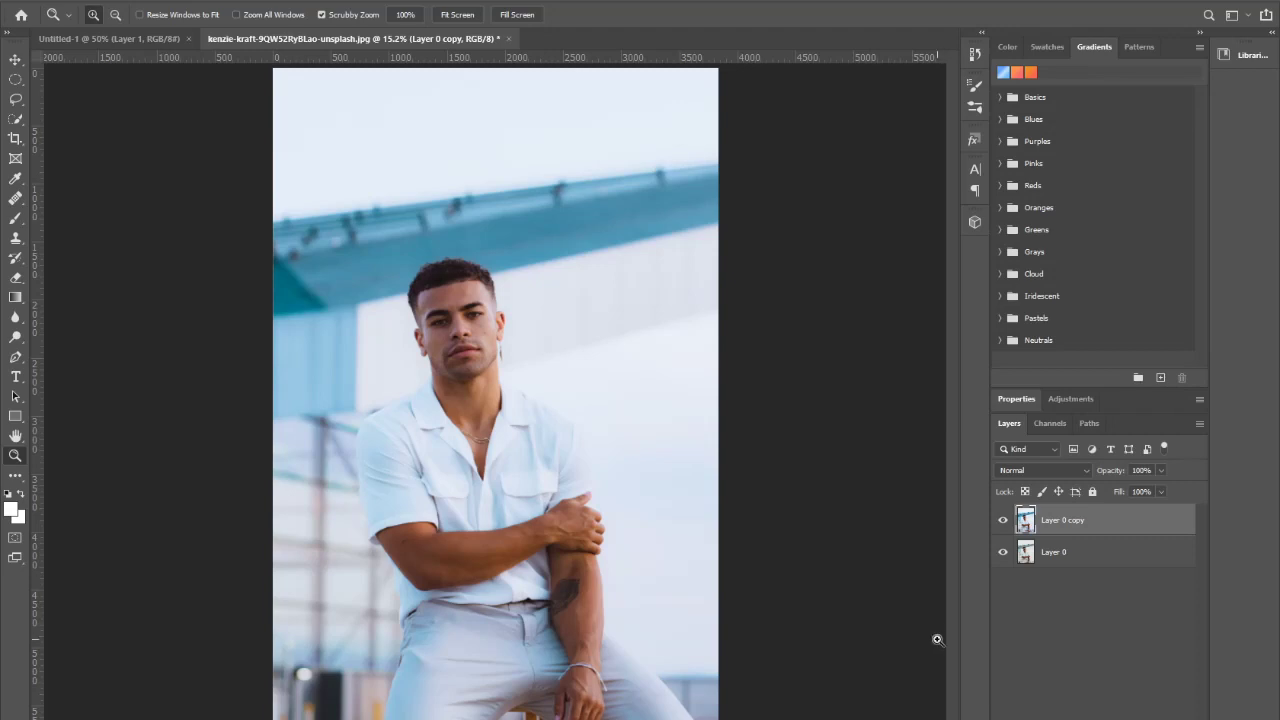
left_click(1004, 520)
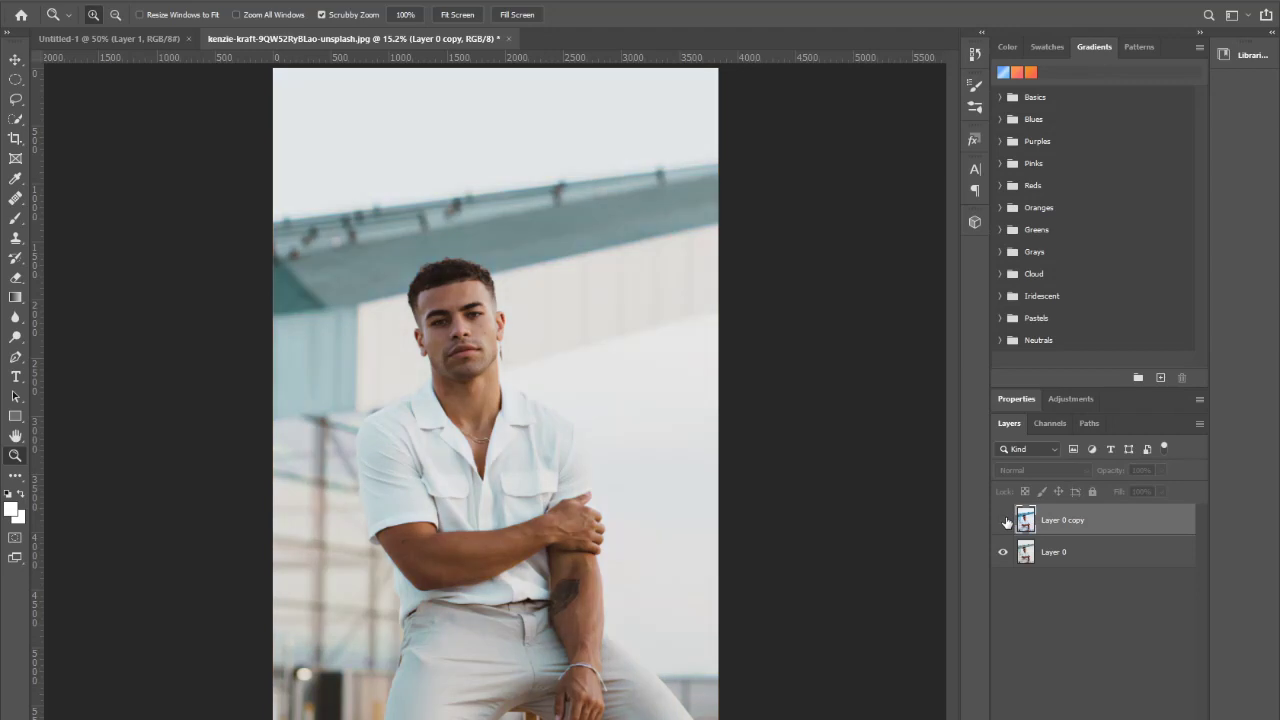
left_click(1004, 520)
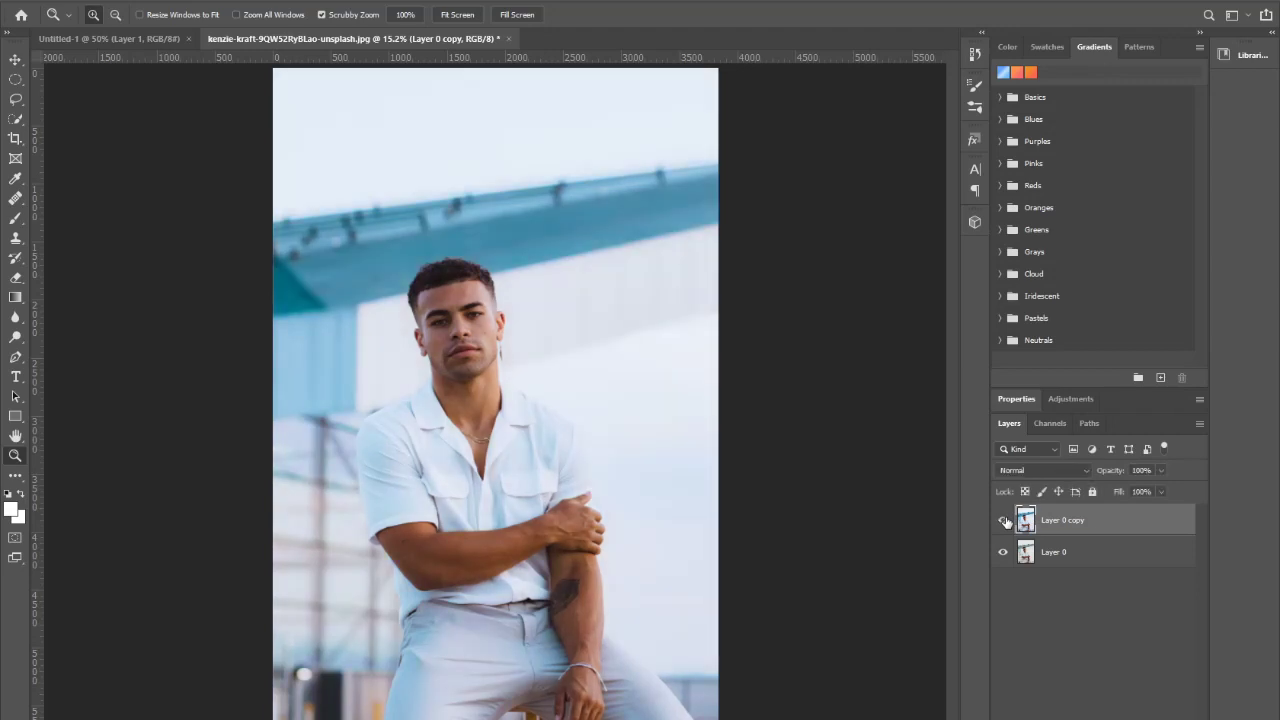